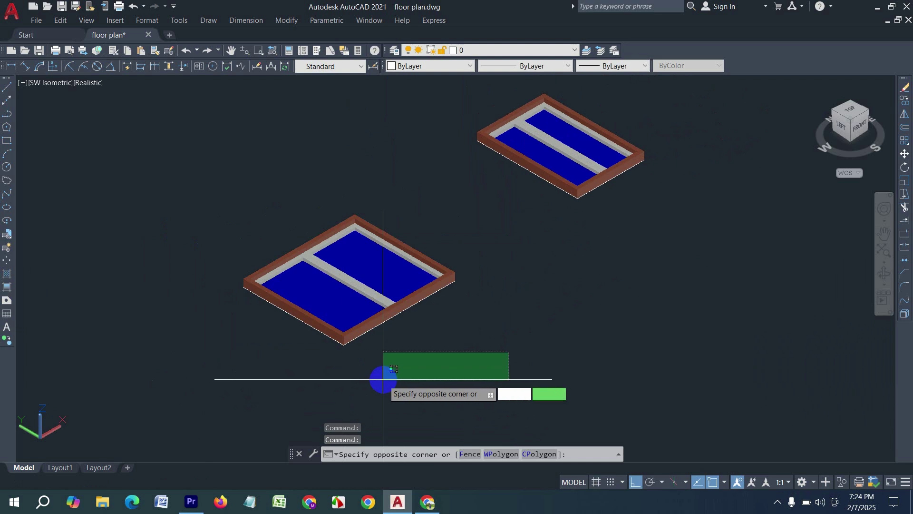
- Move the rear sash frame and its blue glass panel in the largest window 1 inch upward along Z
key(Escape)
scroll(397, 241, up, 2)
scroll(396, 241, up, 3)
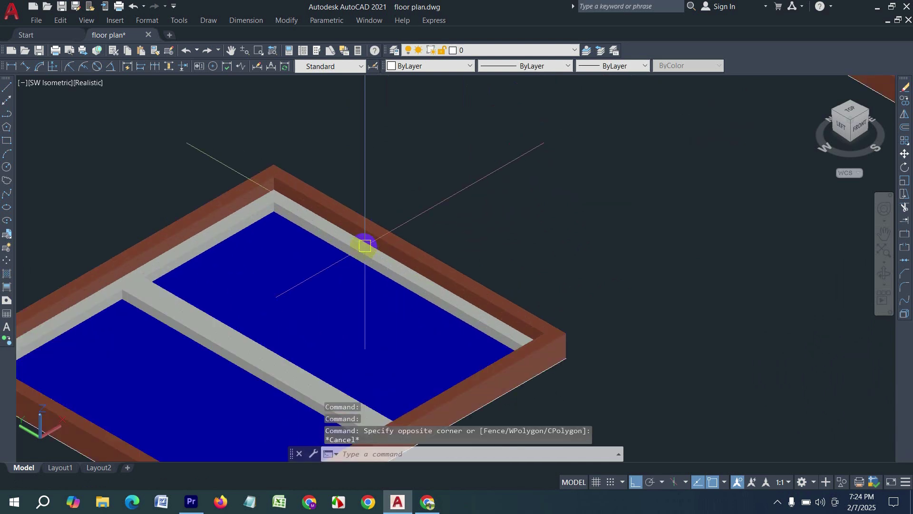
click(290, 272)
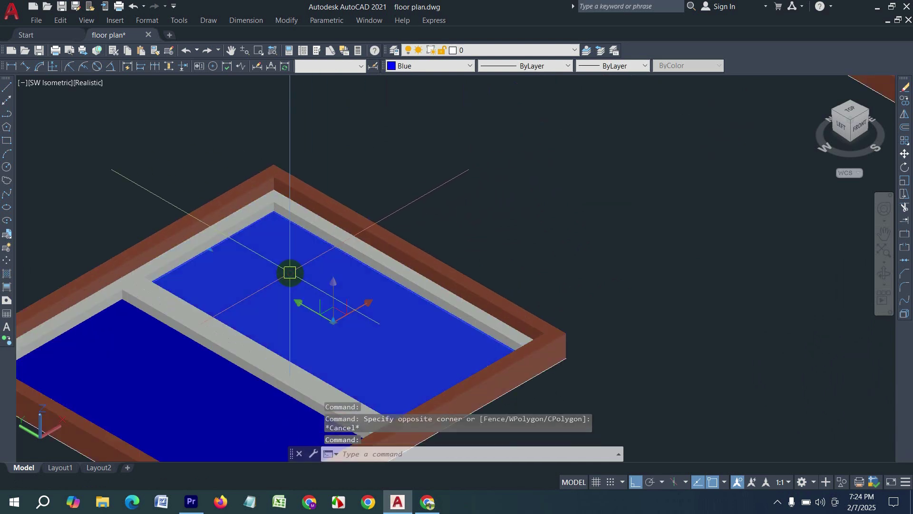
click(293, 217)
scroll(290, 211, up, 2)
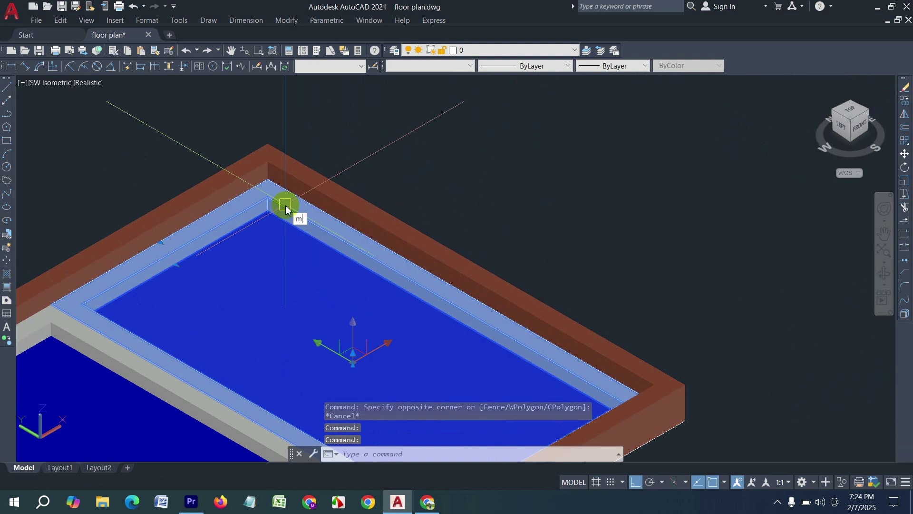
key(Return)
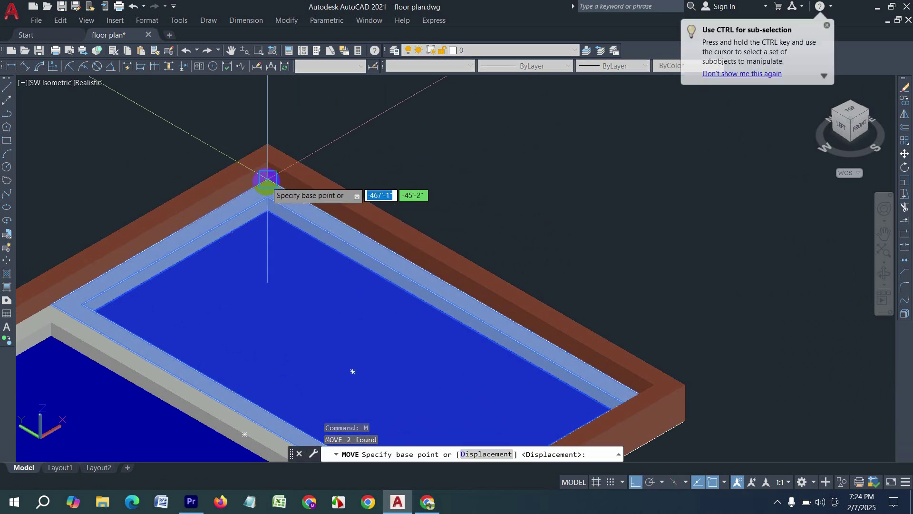
click(268, 179)
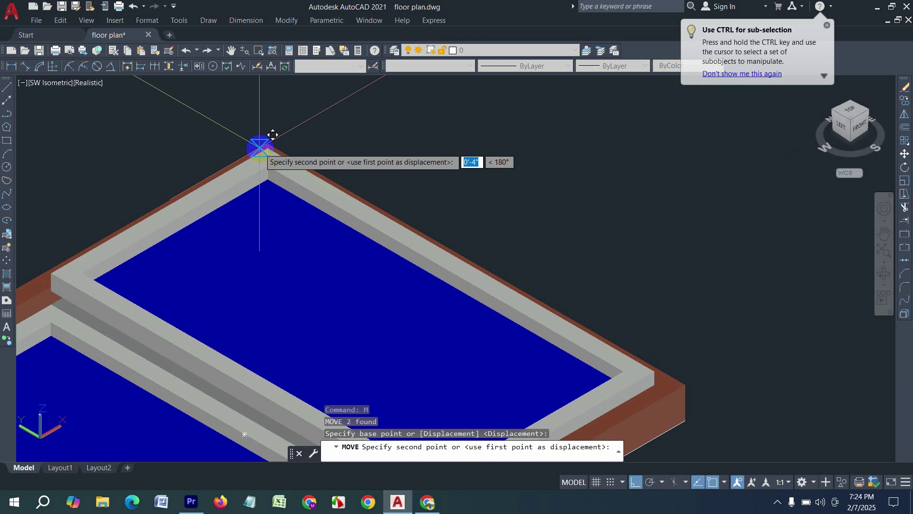
scroll(274, 135, up, 2)
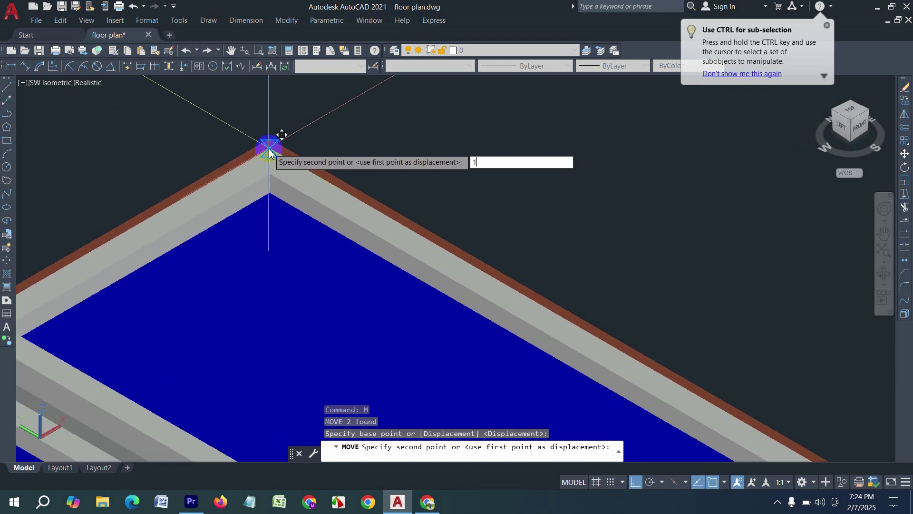
text(1)
key(Return)
- Raise the rear sash frame and glass panel of the medium window by 1 inch along Z
scroll(299, 153, down, 5)
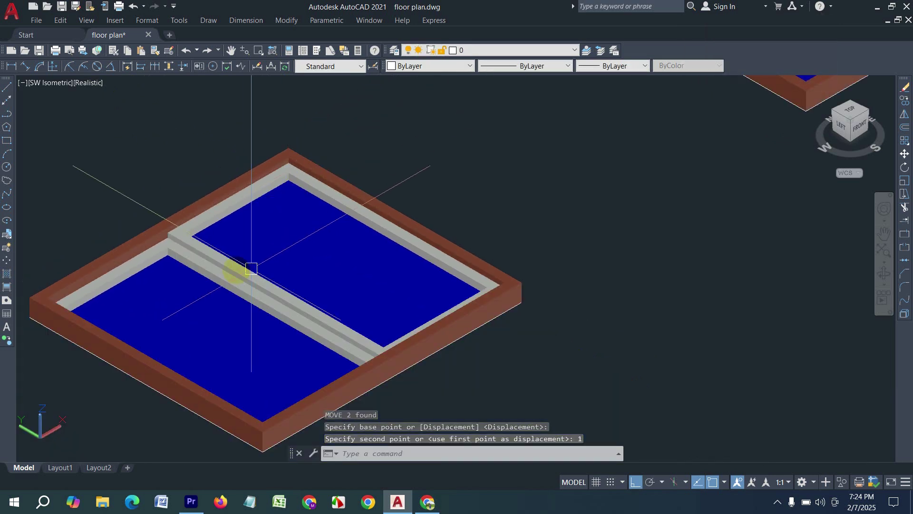
scroll(358, 250, down, 3)
scroll(434, 139, up, 4)
middle_drag(394, 135, 378, 213)
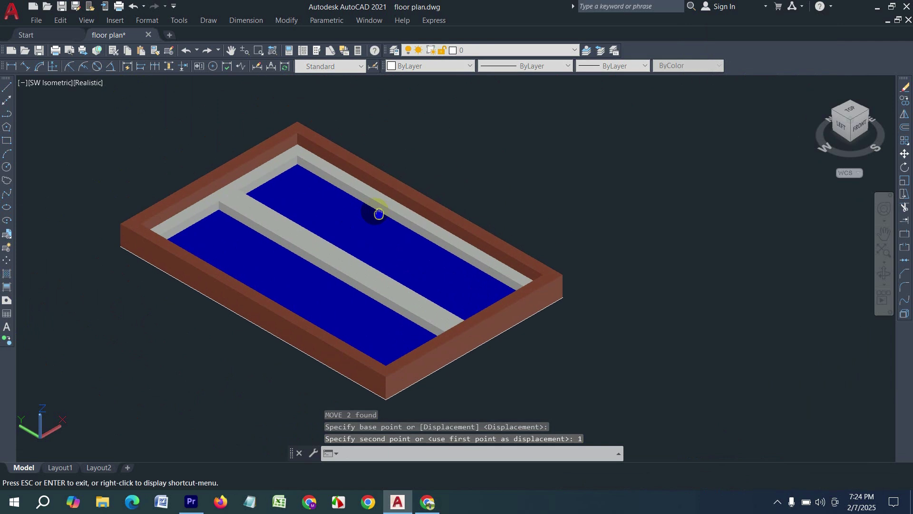
key(Escape)
scroll(323, 200, up, 2)
click(326, 162)
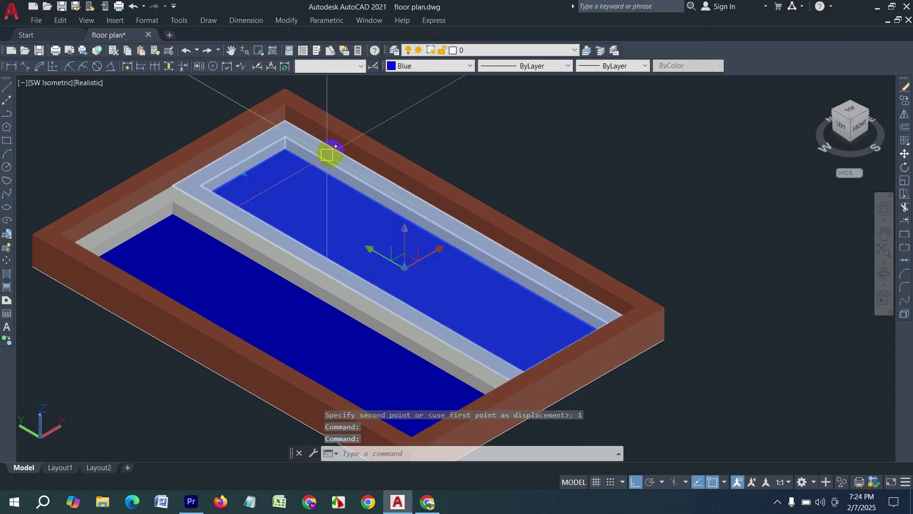
click(330, 152)
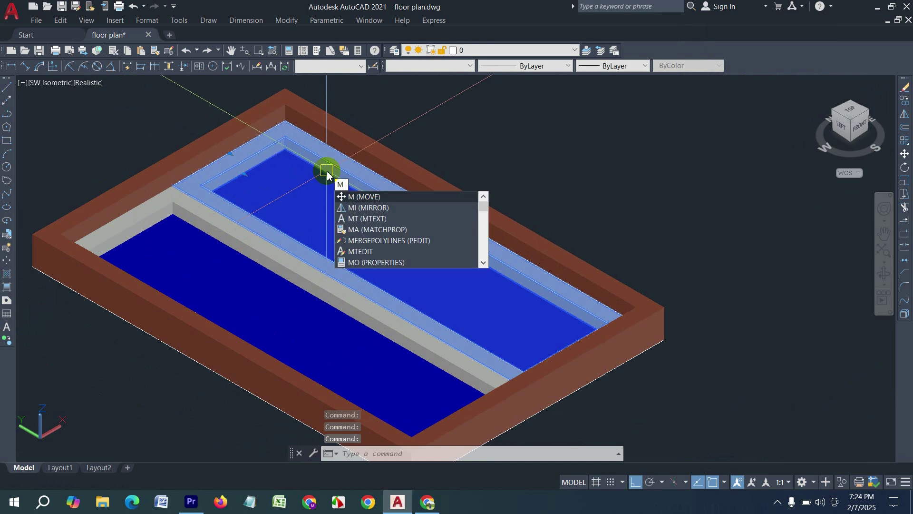
key(Return)
click(285, 120)
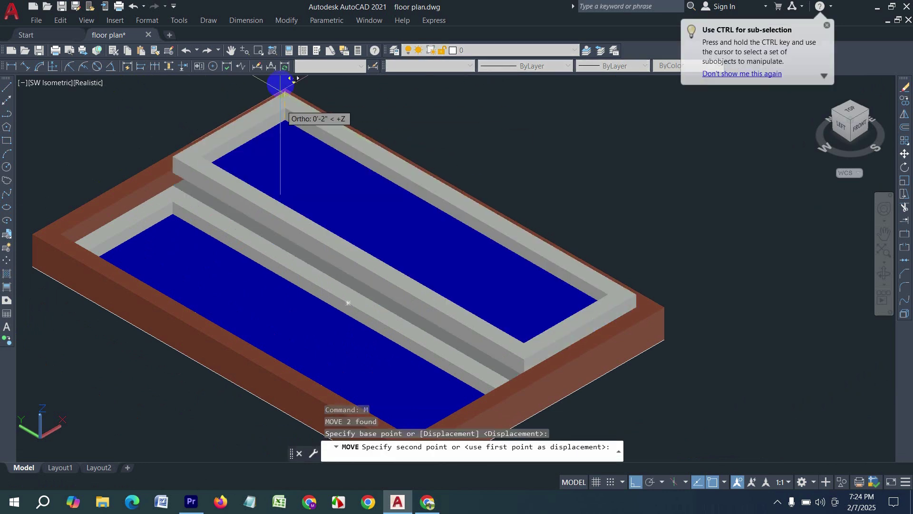
text(1)
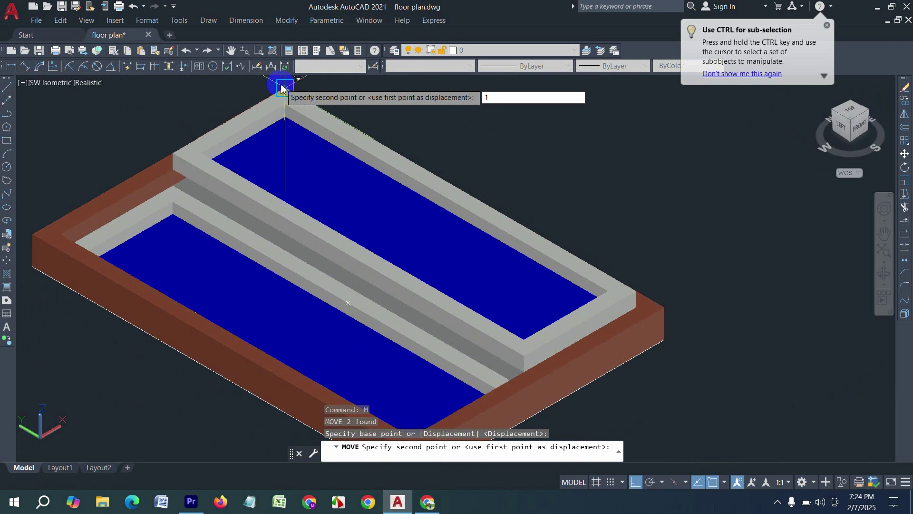
key(Return)
- Move the smallest window's rear sash frame and glass panel up 1 inch along Z
scroll(226, 215, down, 5)
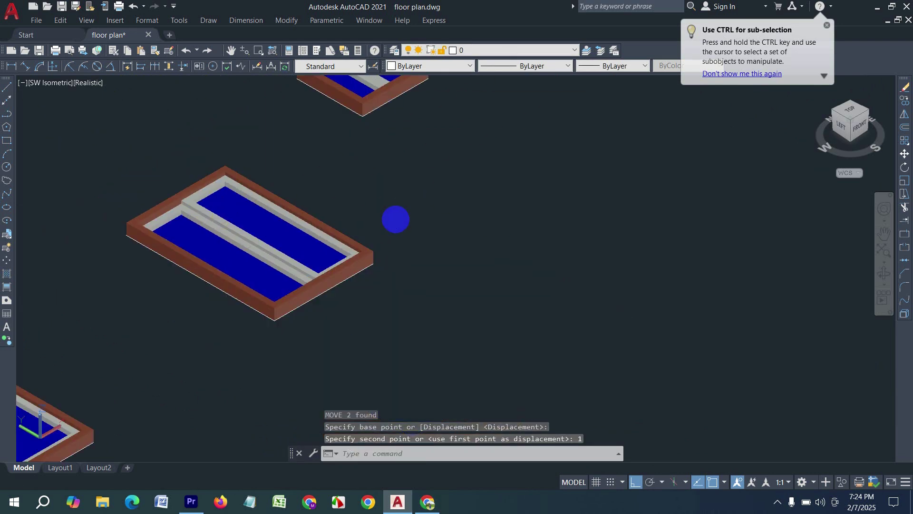
scroll(366, 253, up, 8)
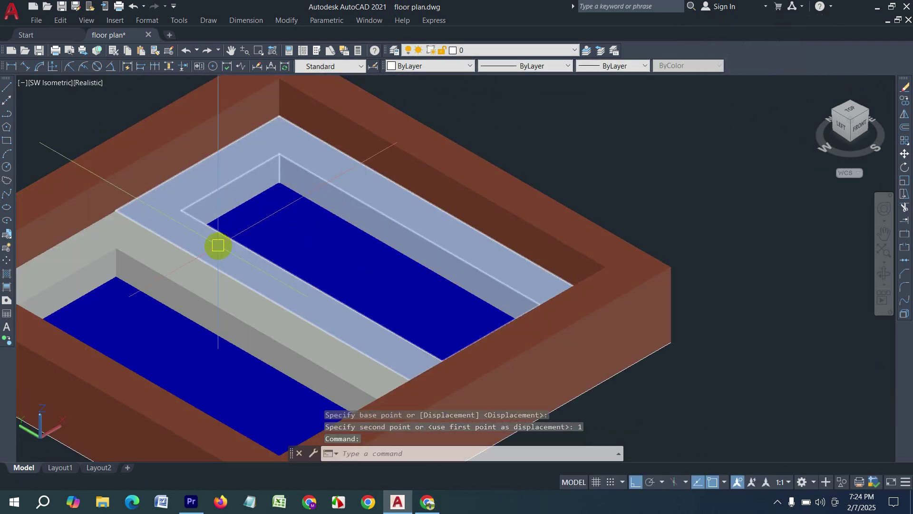
click(218, 245)
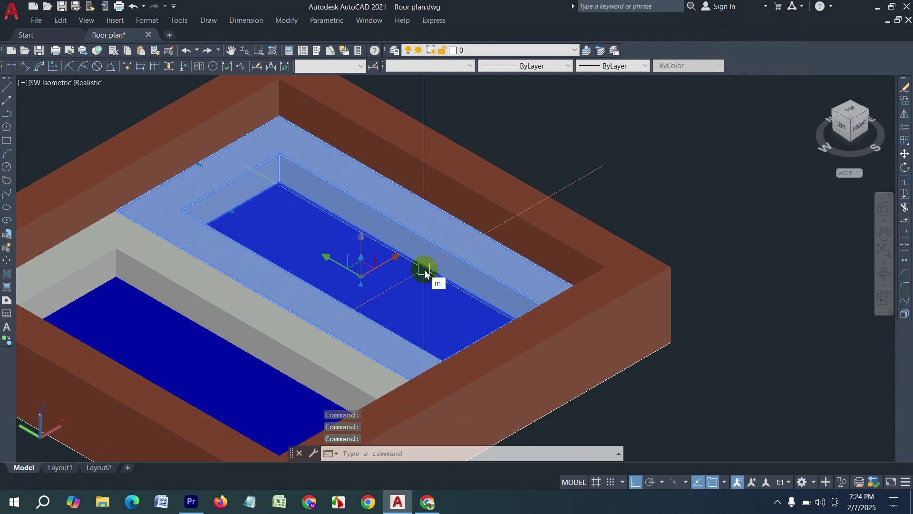
text(m)
key(Return)
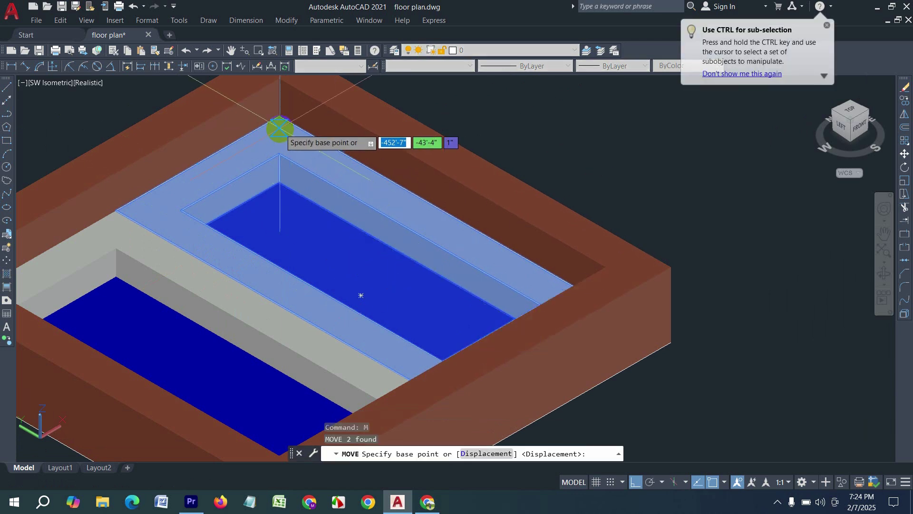
click(280, 117)
mouse_move(282, 110)
middle_down()
mouse_move(277, 173)
mouse_move(280, 122)
middle_up()
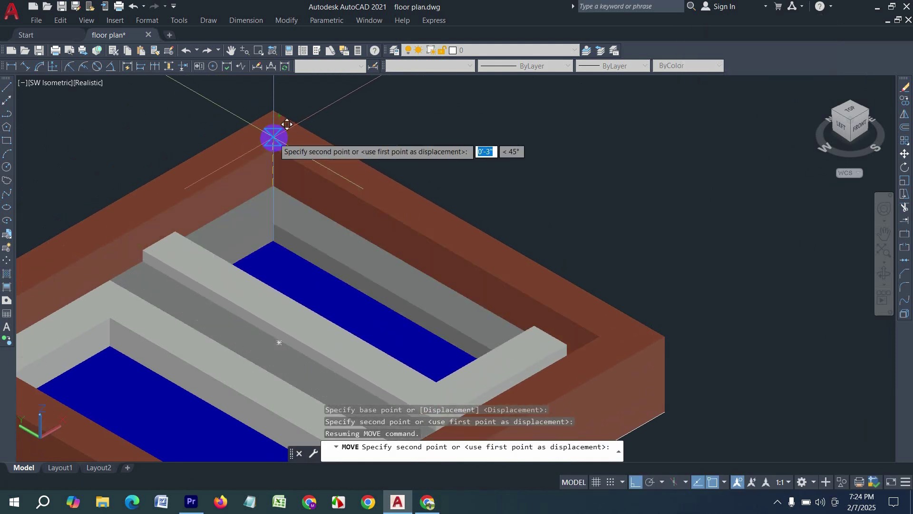
key(Return)
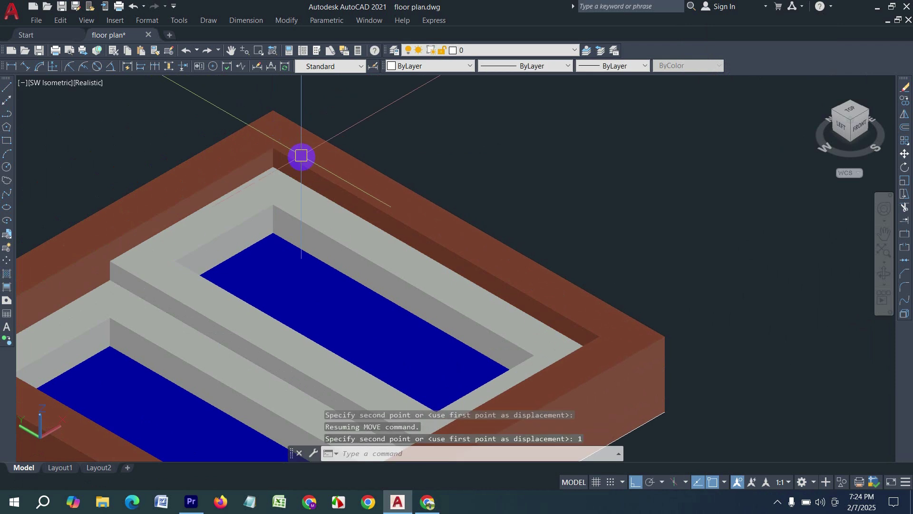
- Stand the whole largest window upright with 3DROTATE, turning it 90° about the X axis at its nearest bottom corner
scroll(387, 171, down, 8)
scroll(378, 217, up, 3)
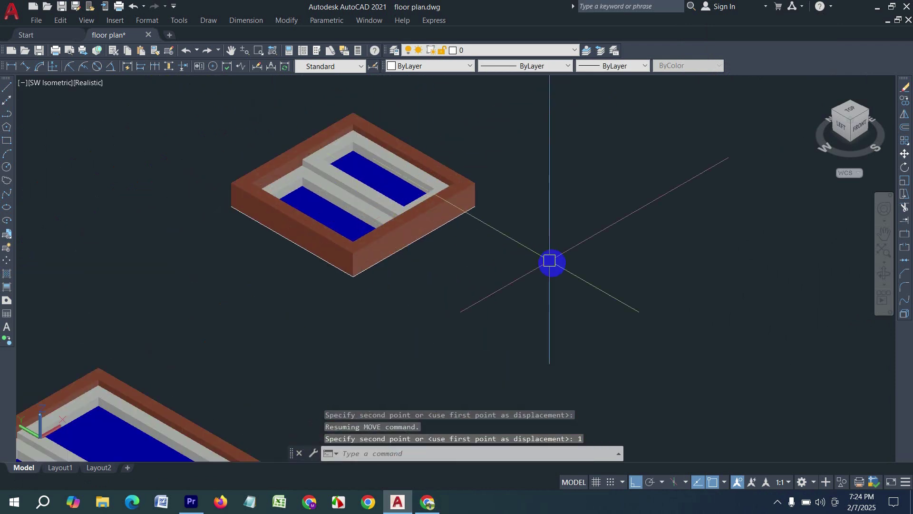
scroll(484, 231, down, 6)
middle_drag(433, 279, 473, 211)
scroll(300, 314, up, 3)
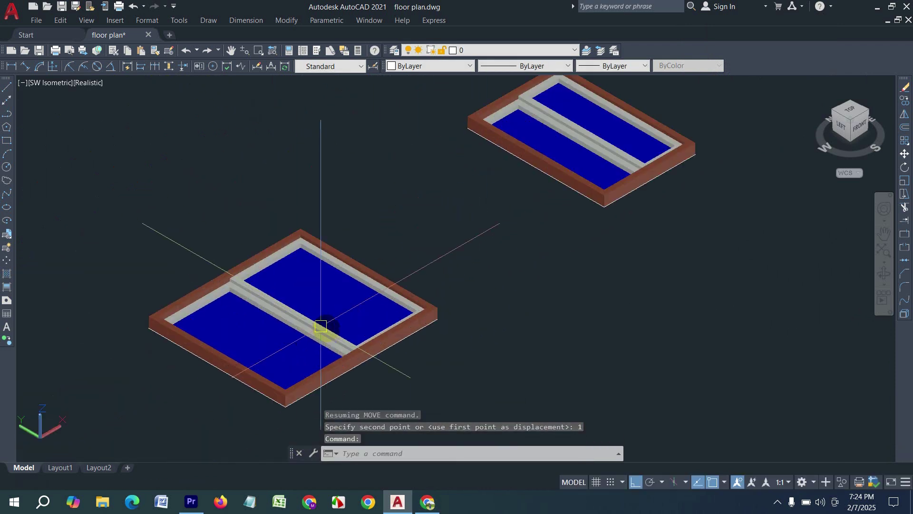
scroll(343, 325, down, 2)
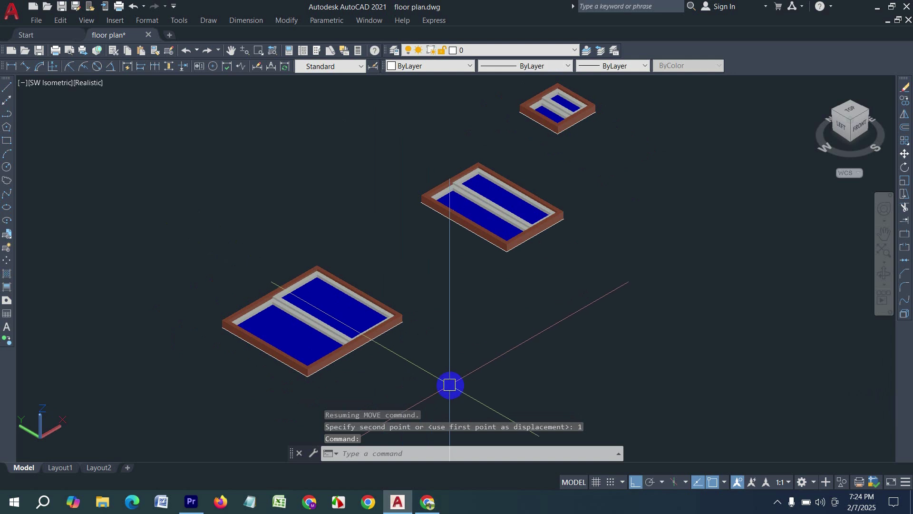
click(451, 385)
click(194, 236)
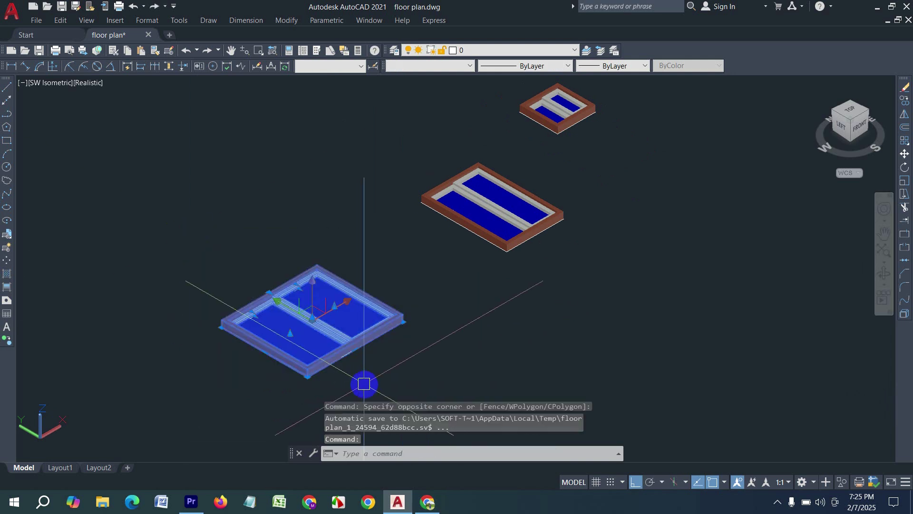
text(3)
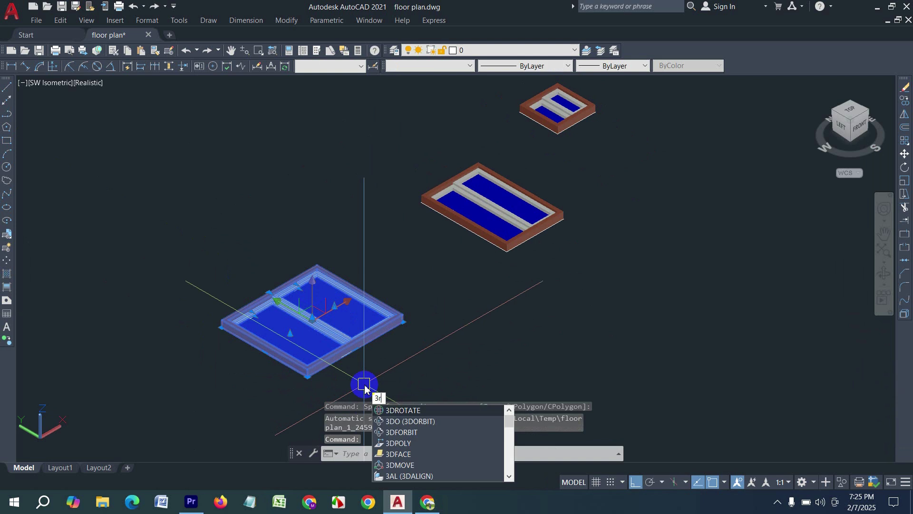
text(R)
key(Return)
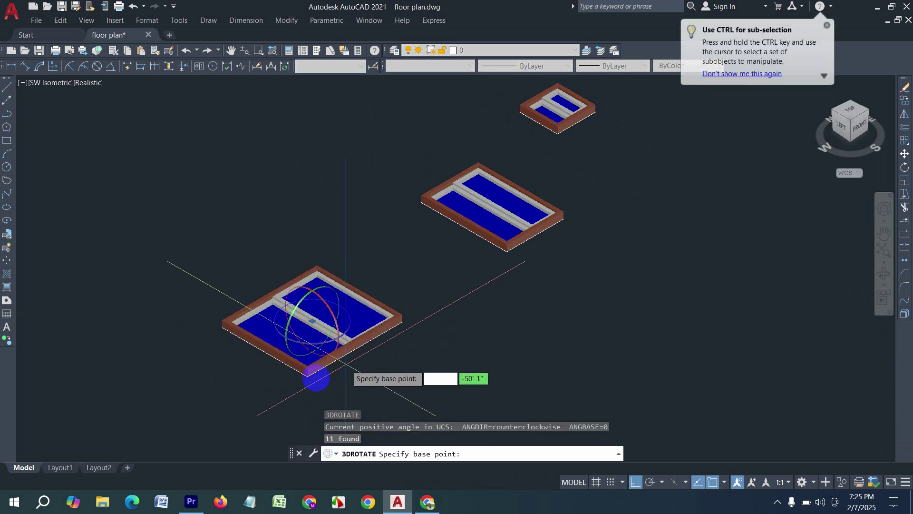
scroll(307, 379, up, 2)
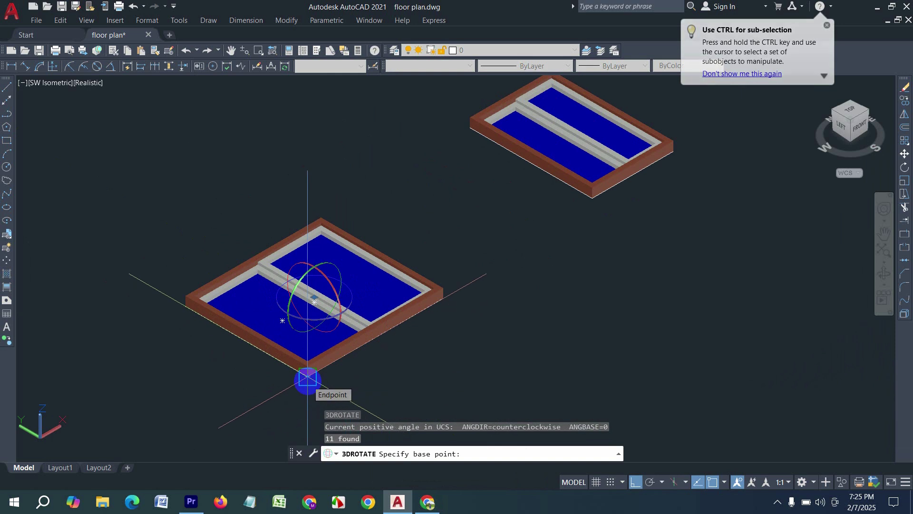
click(308, 379)
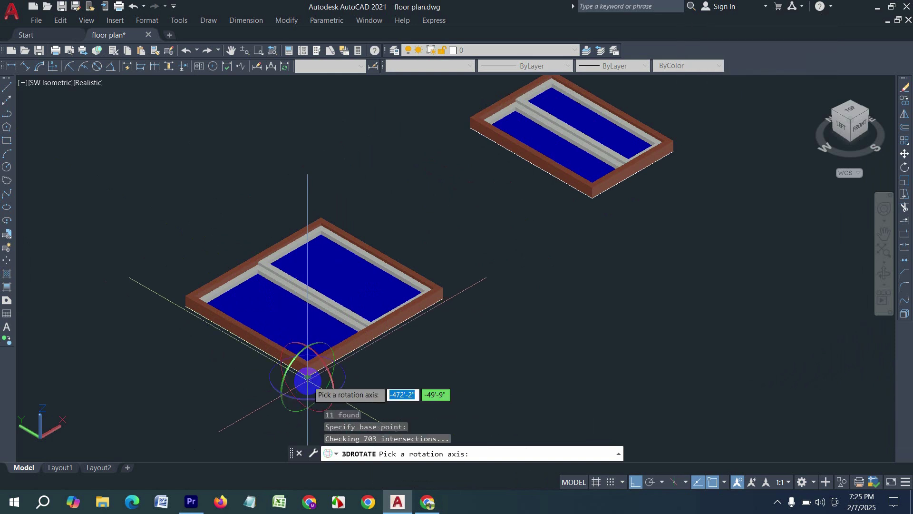
click(315, 352)
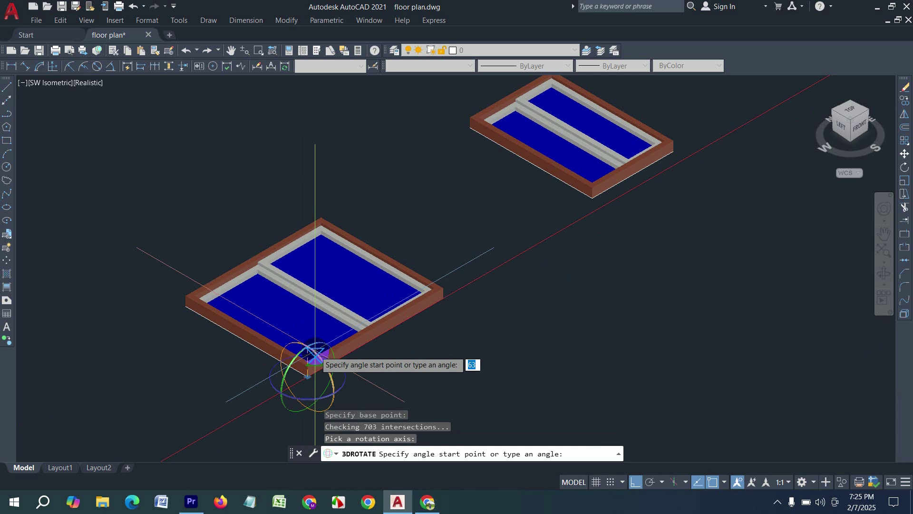
key(Return)
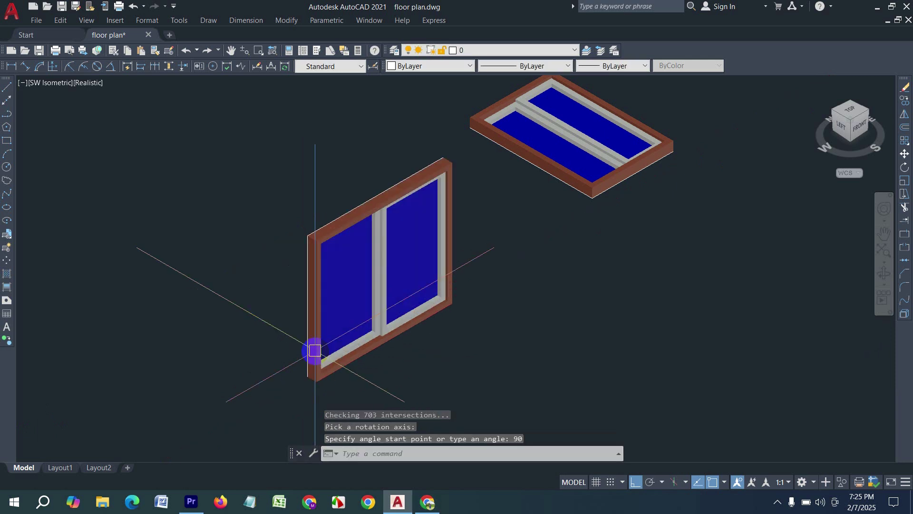
- Rotate the entire medium window 90° about the X axis with 3DROTATE, using its nearest bottom corner as base point
scroll(366, 324, down, 3)
scroll(381, 309, down, 2)
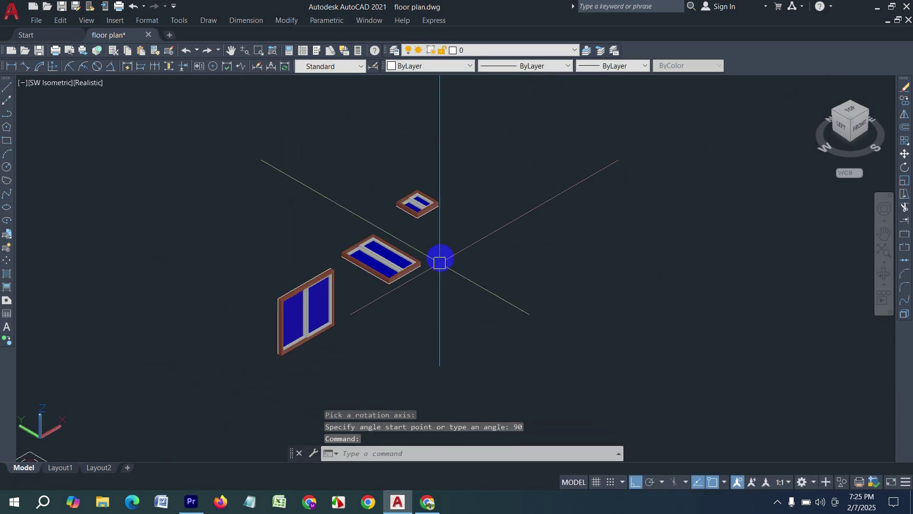
scroll(404, 276, up, 4)
click(432, 306)
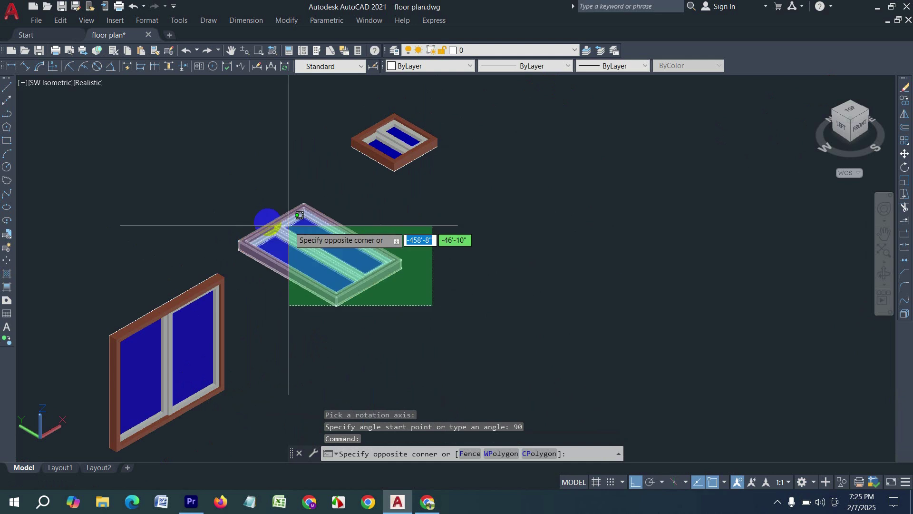
click(233, 187)
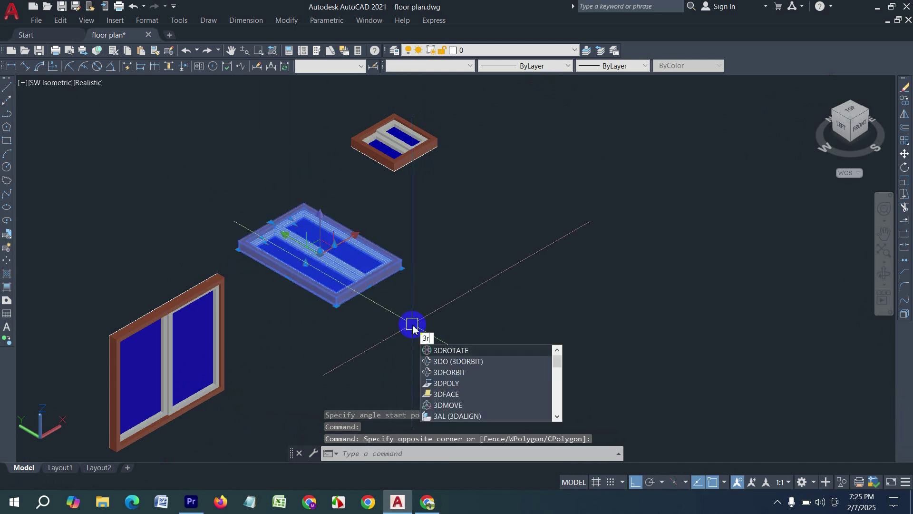
text(R)
key(Return)
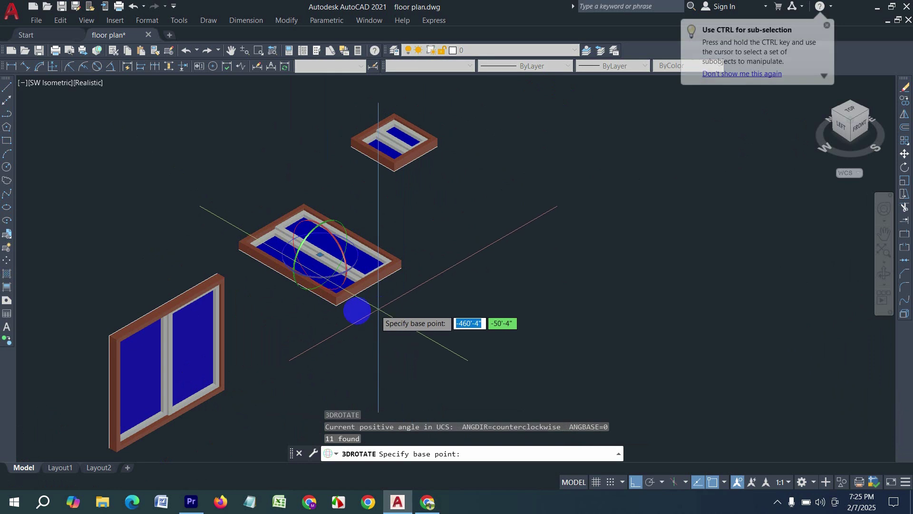
click(334, 311)
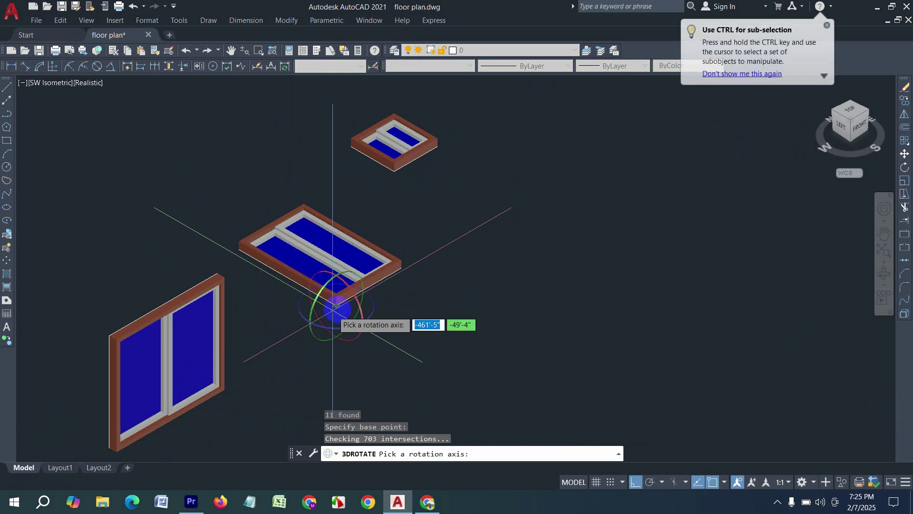
click(337, 283)
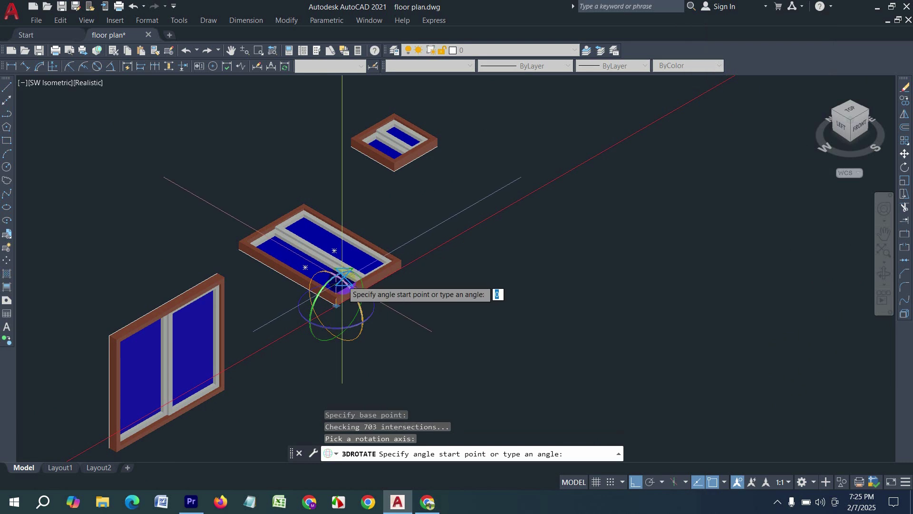
text(90)
key(Return)
scroll(447, 304, up, 3)
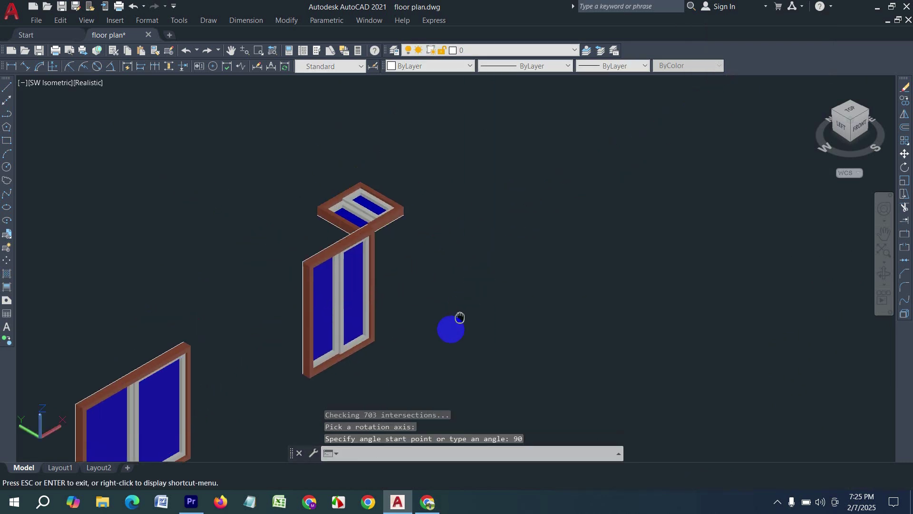
- Display the View toolbar with the preset view commands in the drawing workspace
scroll(360, 220, up, 4)
scroll(350, 259, down, 4)
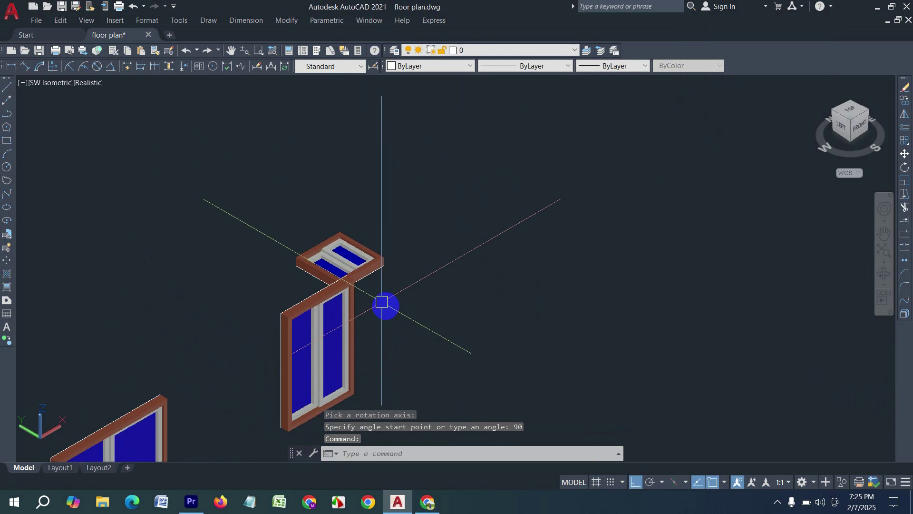
middle_drag(383, 306, 443, 204)
key(Escape)
scroll(342, 301, down, 2)
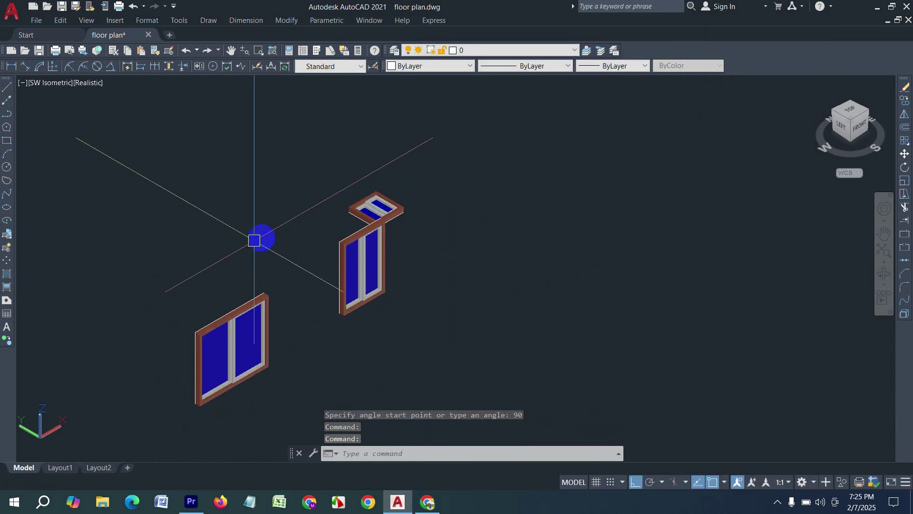
right_click(6, 85)
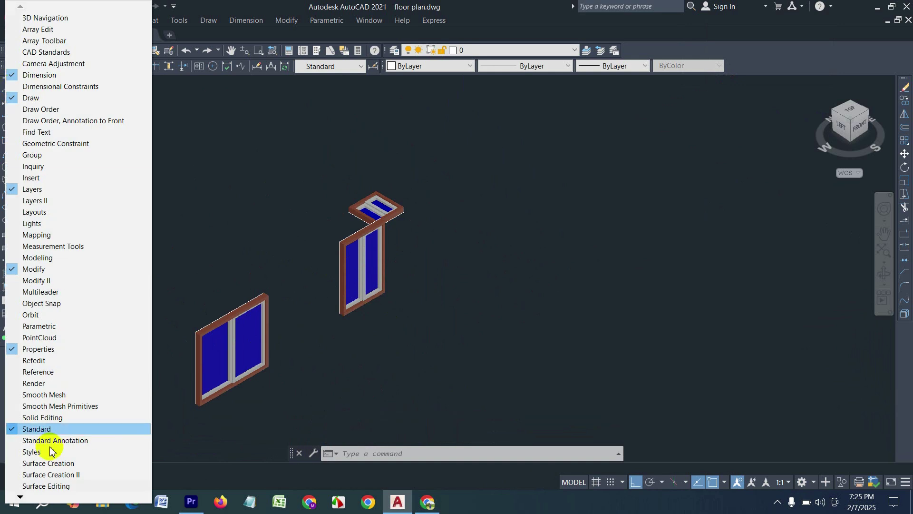
click(20, 497)
click(20, 497)
click(19, 497)
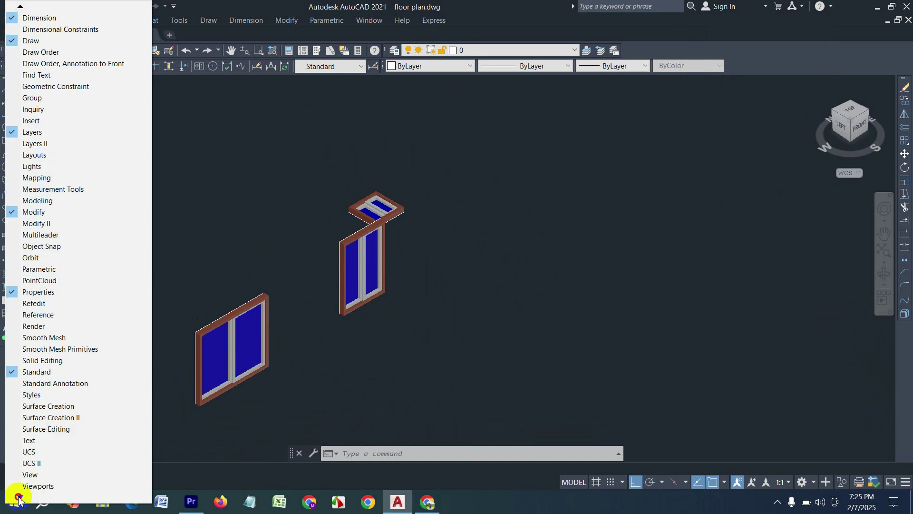
click(28, 474)
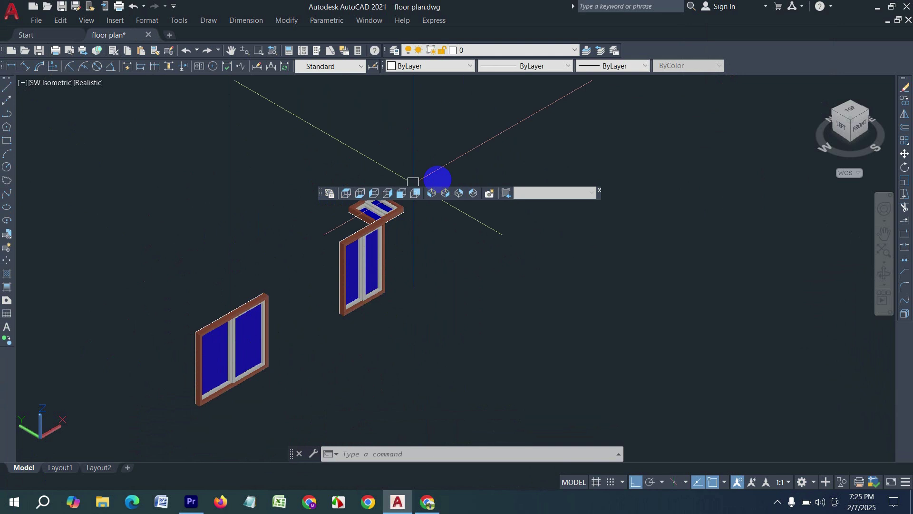
- Switch to the SE Isometric view and bring the three windows into close view
click(446, 194)
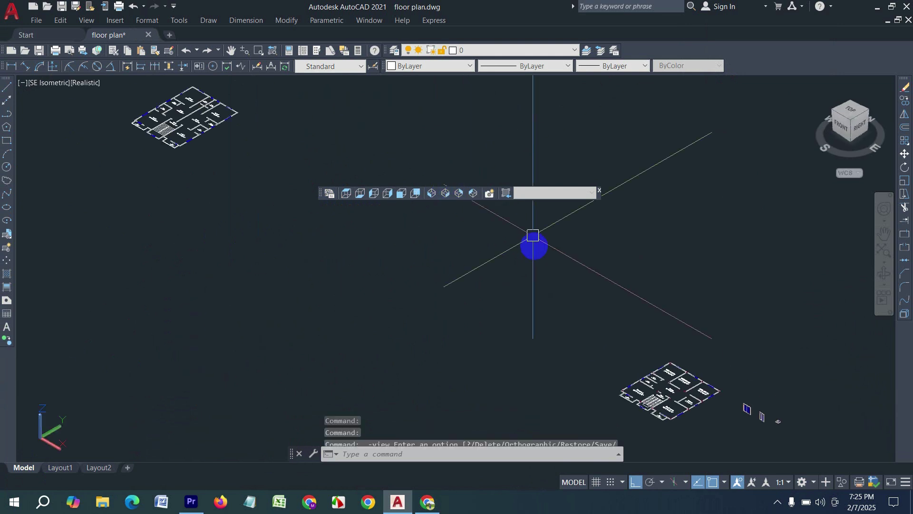
middle_drag(823, 430, 625, 347)
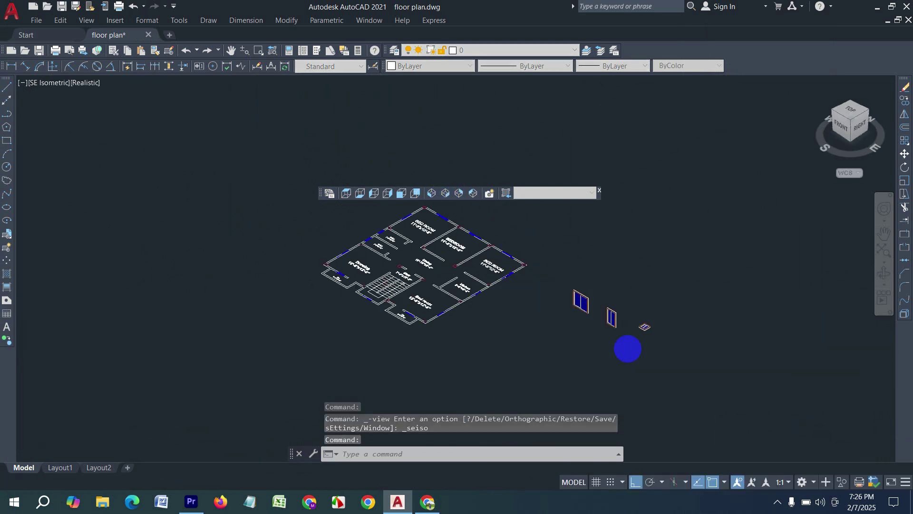
scroll(666, 309, up, 5)
middle_drag(693, 338, 686, 354)
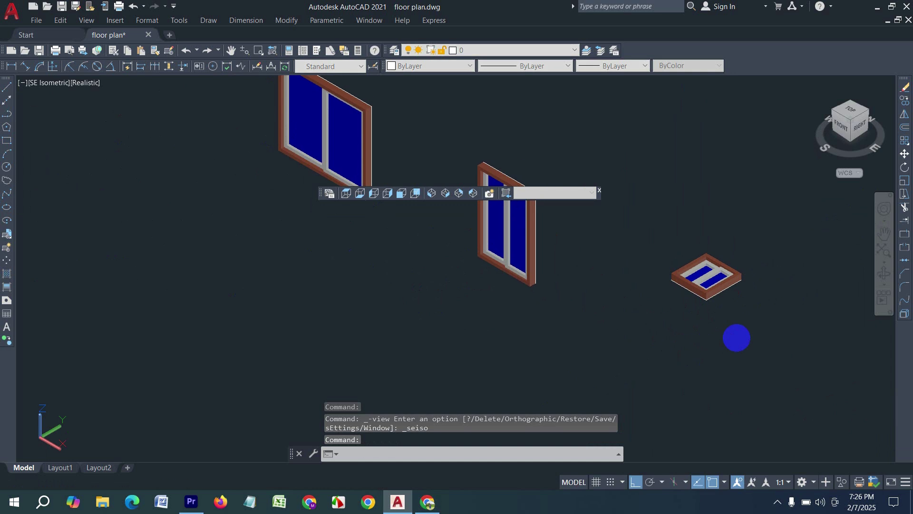
click(771, 344)
click(665, 219)
scroll(733, 287, up, 2)
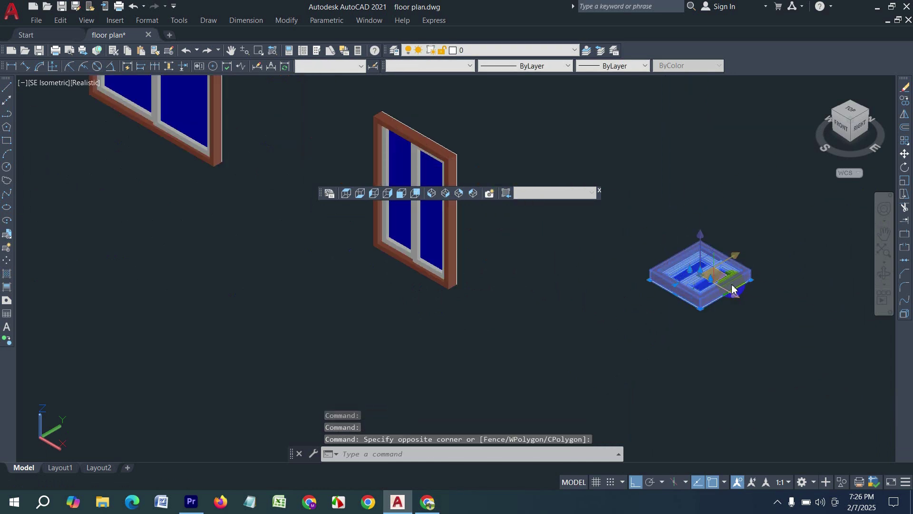
text(3)
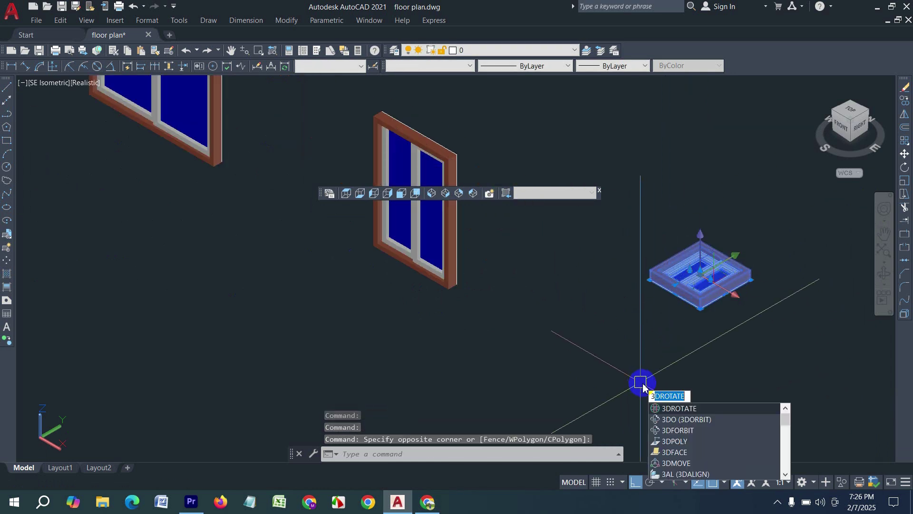
text(R)
key(Return)
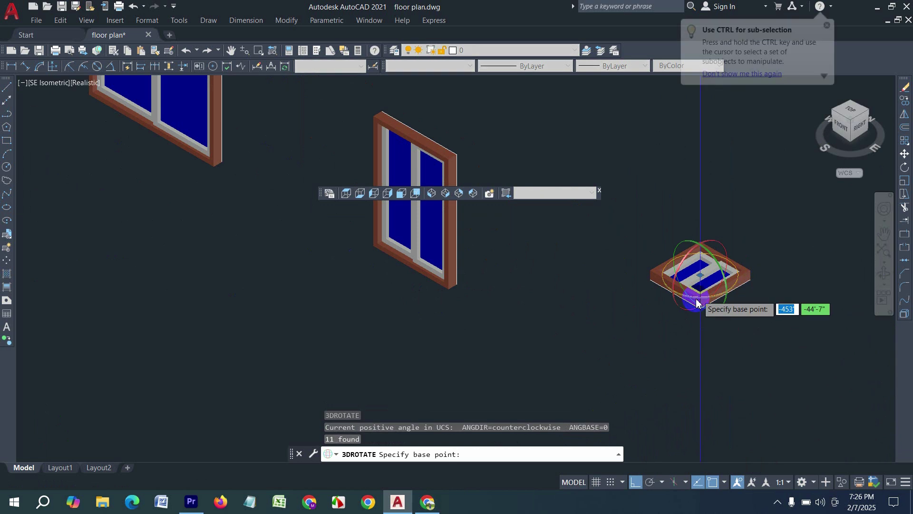
scroll(697, 309, up, 4)
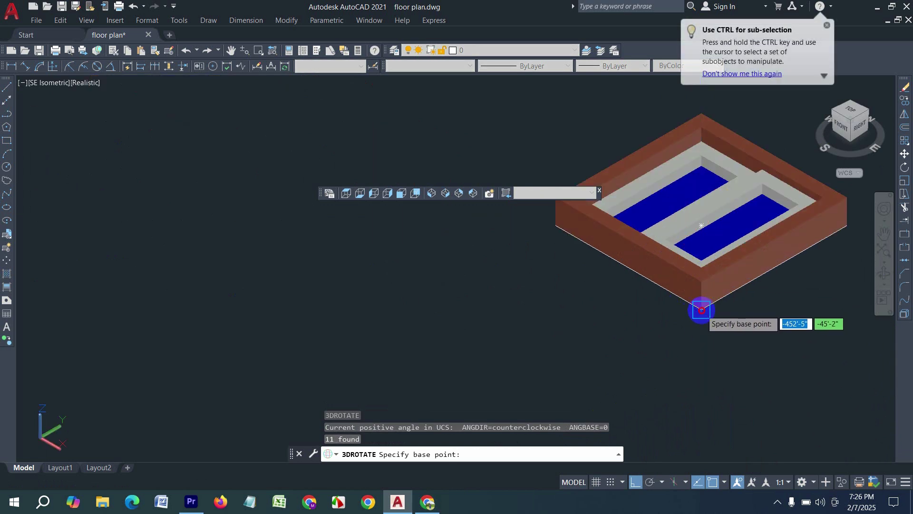
click(701, 310)
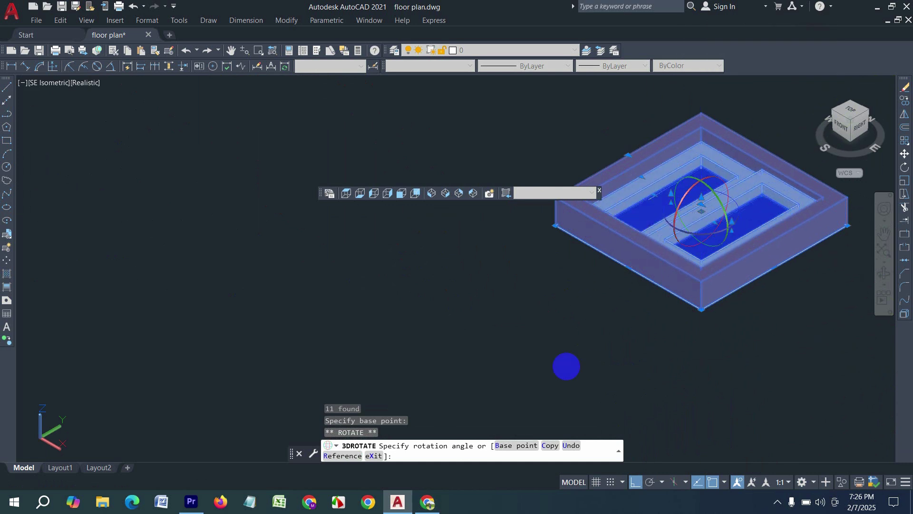
key(Escape)
key(Escape)
scroll(590, 328, down, 5)
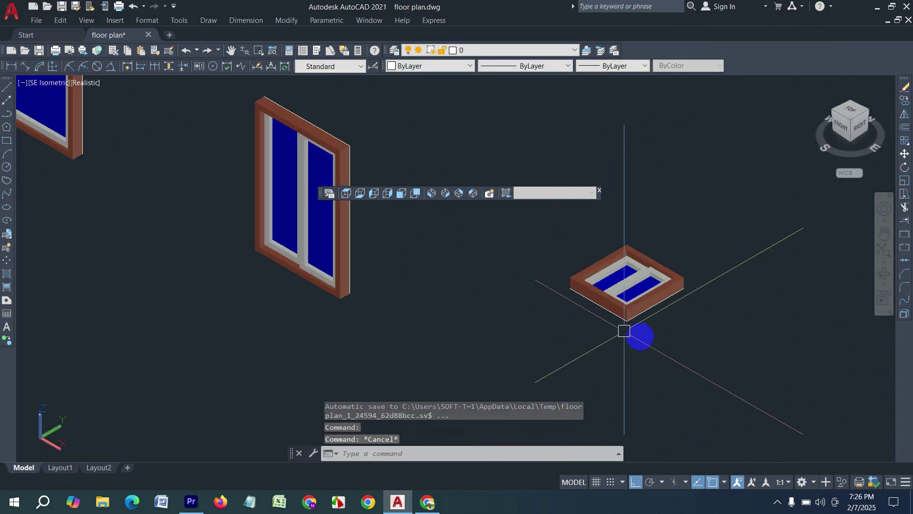
- Move the whole smallest window along negative Y into open space away from the other windows, and restore the SW Isometric view
click(710, 357)
click(544, 219)
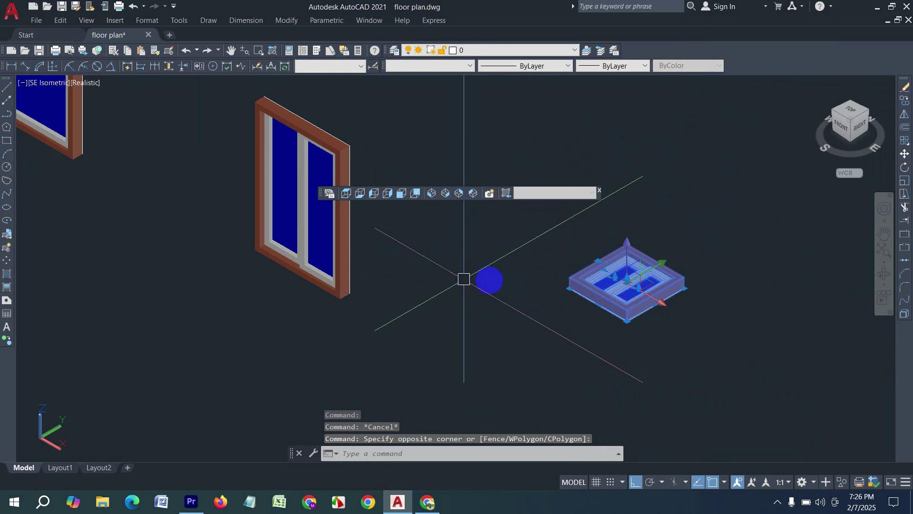
text(m)
key(Return)
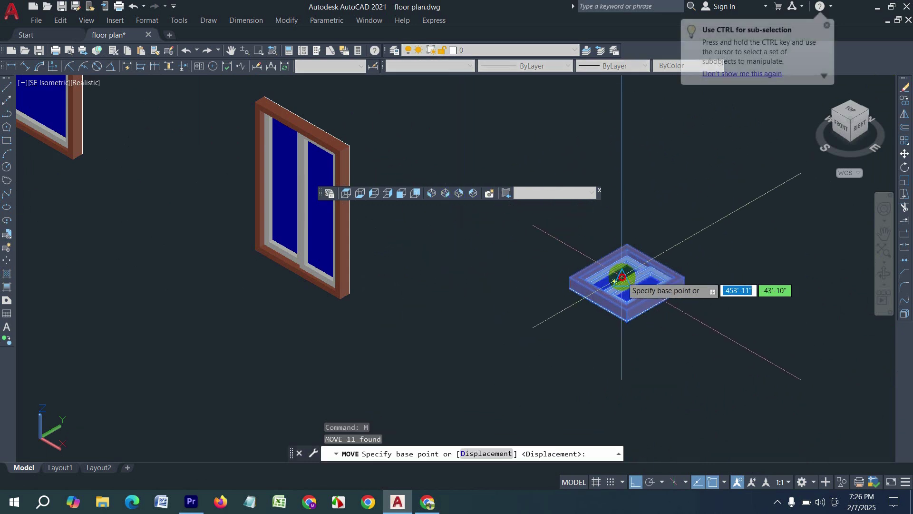
click(629, 284)
scroll(629, 248, down, 4)
middle_drag(329, 341, 457, 288)
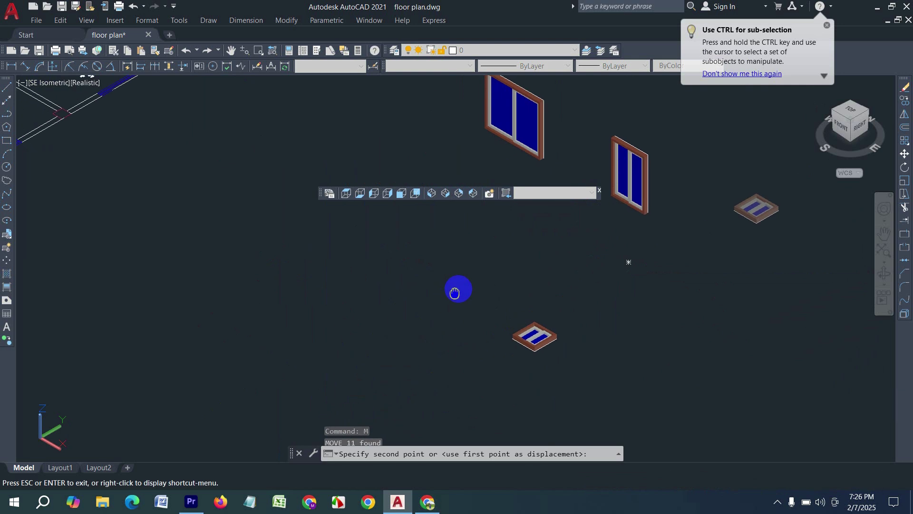
key(Escape)
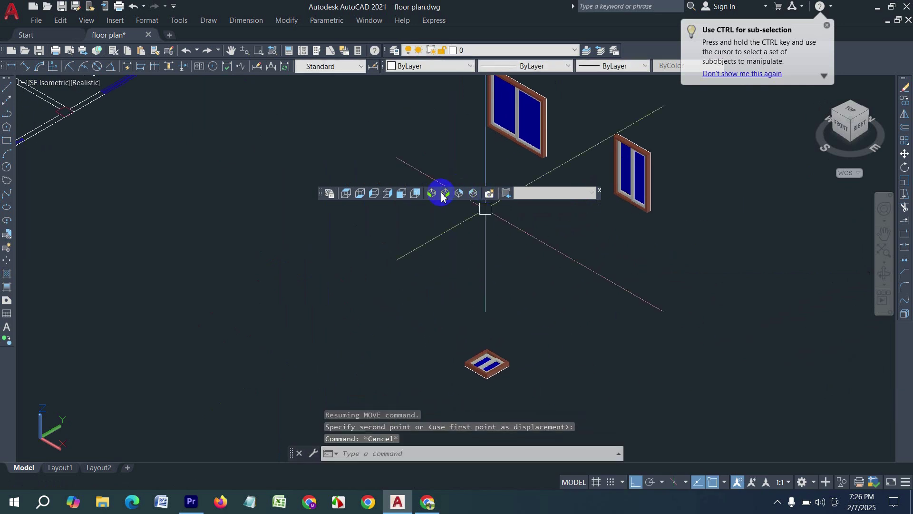
click(430, 193)
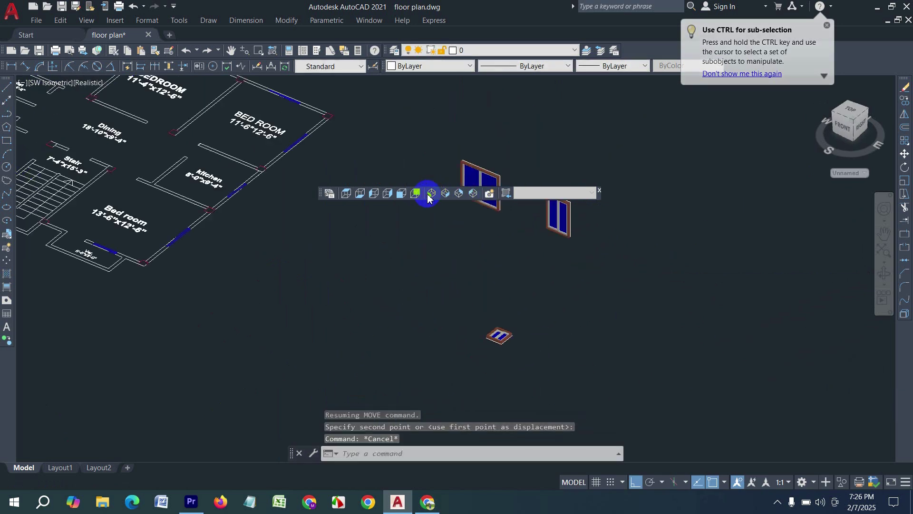
scroll(613, 219, up, 6)
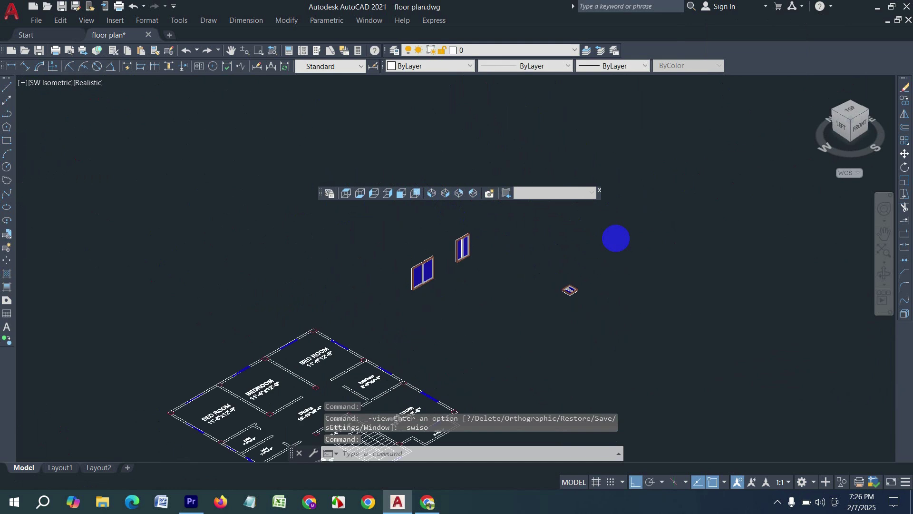
- Try rotating the smallest window 270° about the X axis through its centre with 3DROTATE, and undo that rotation
click(605, 330)
click(486, 258)
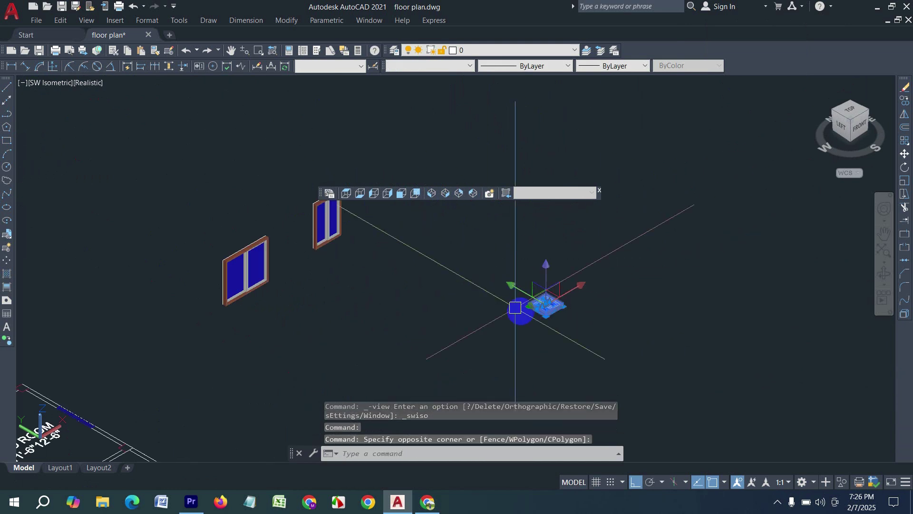
scroll(556, 309, up, 4)
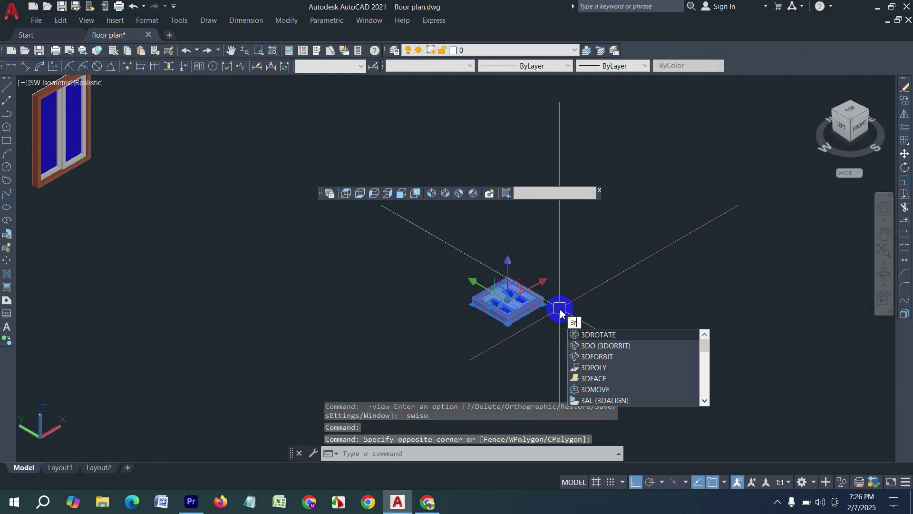
key(Return)
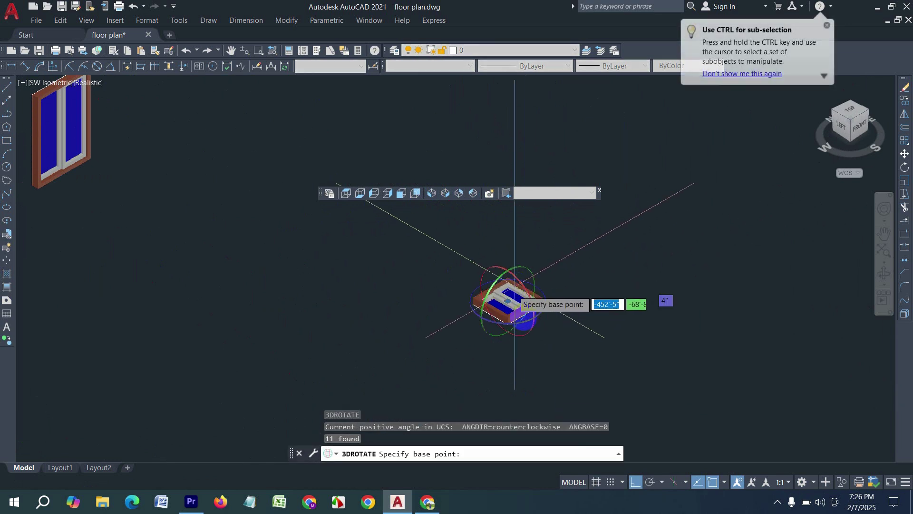
scroll(511, 321, up, 5)
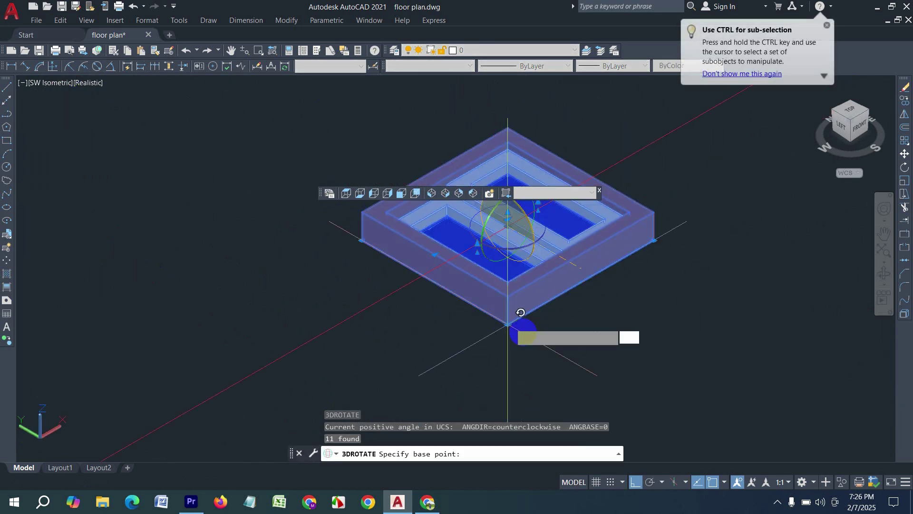
click(508, 327)
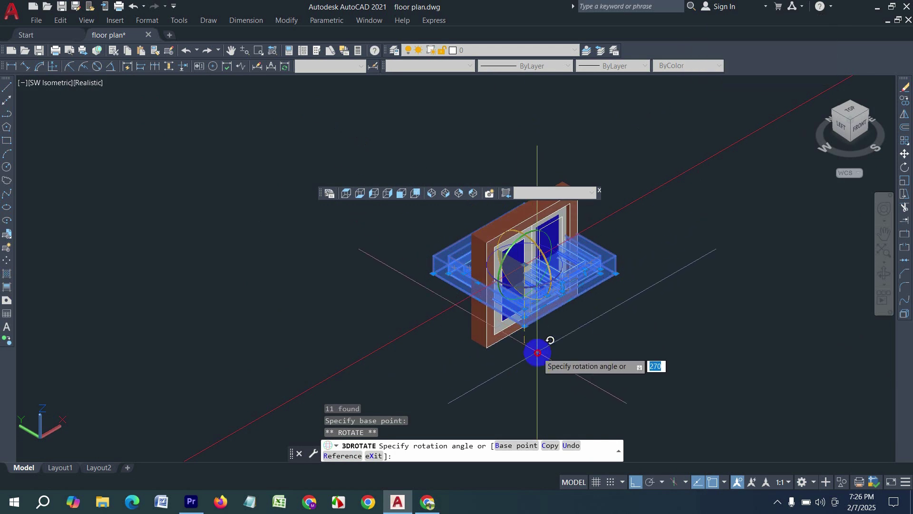
click(535, 349)
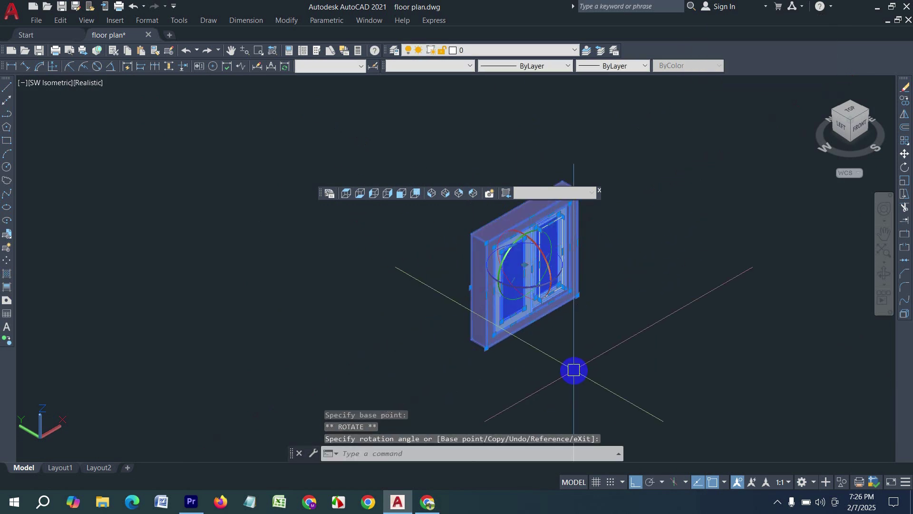
key(Escape)
key(Escape)
scroll(525, 330, down, 3)
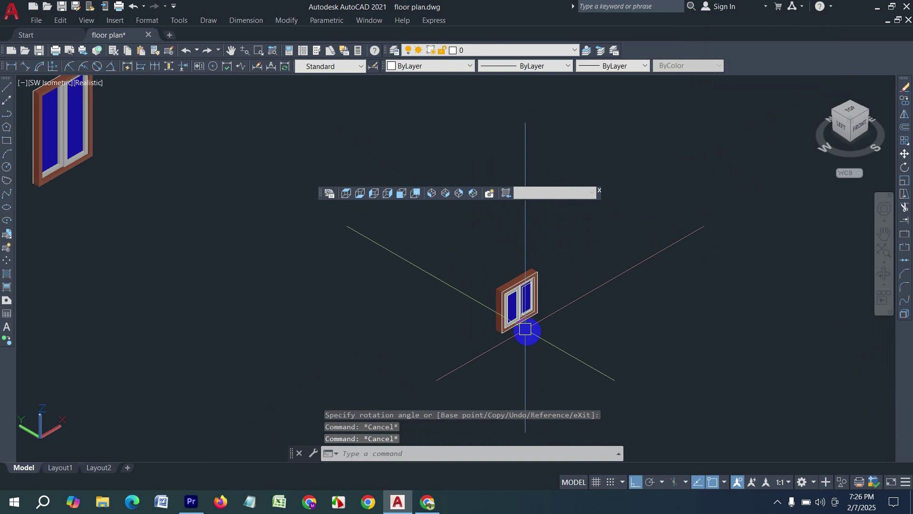
key(ctrl+z)
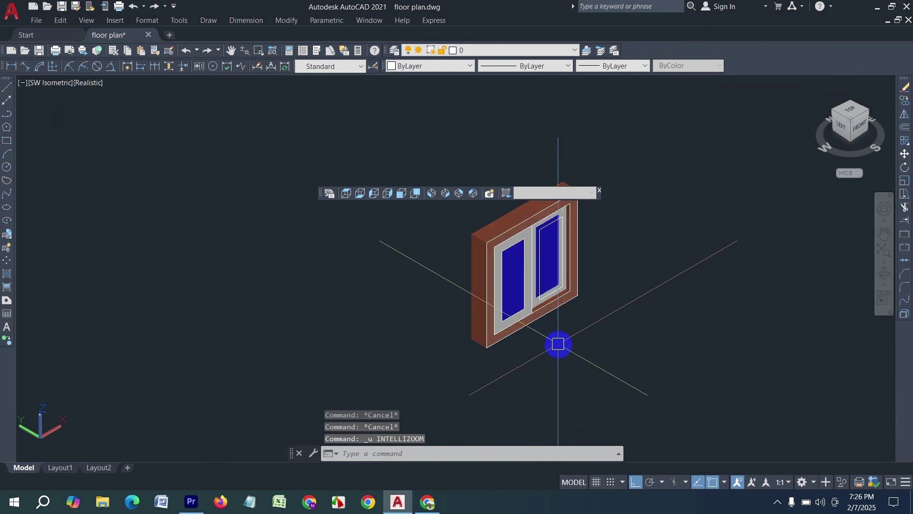
key(ctrl+z)
- Stand the whole smallest window upright with 3DROTATE, turning it 90° about the X axis at its nearest bottom corner
click(600, 349)
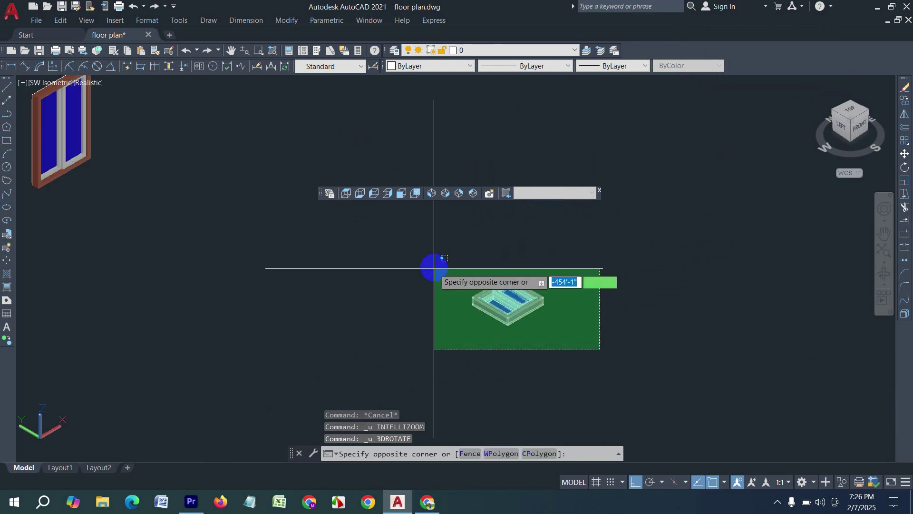
click(440, 268)
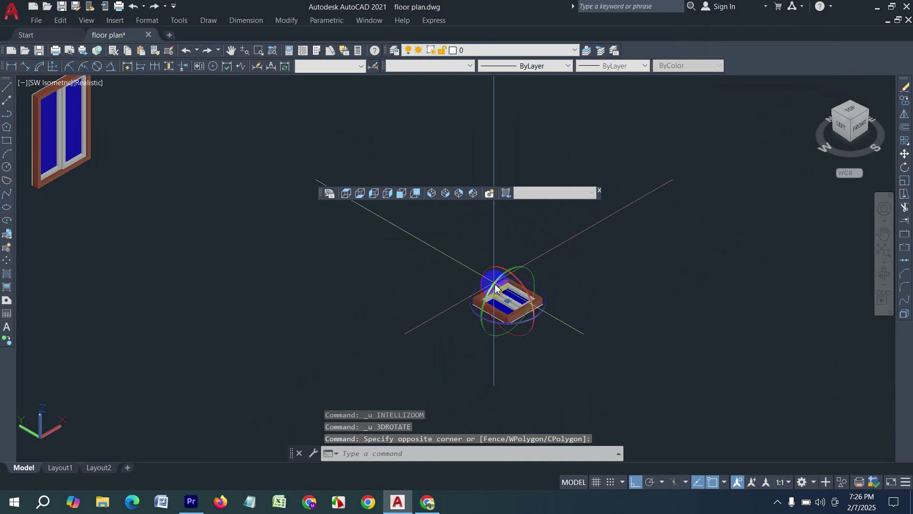
scroll(508, 330, up, 7)
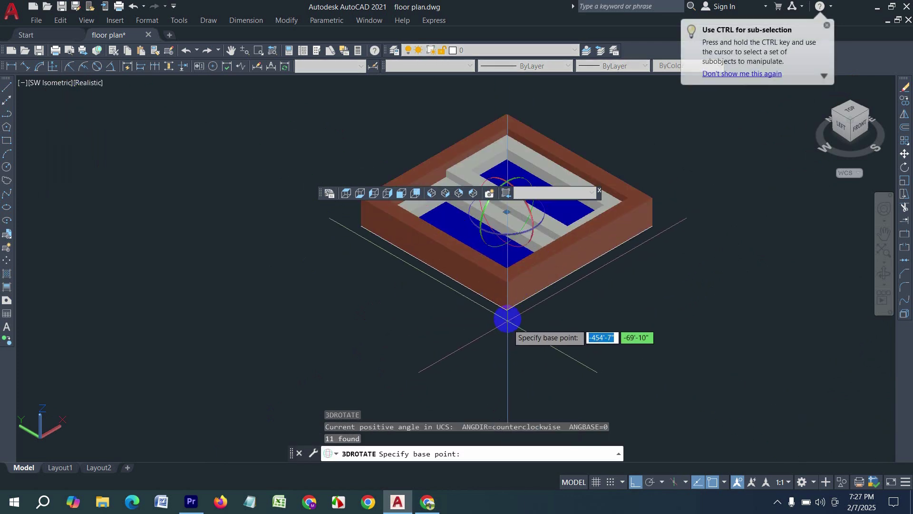
click(506, 310)
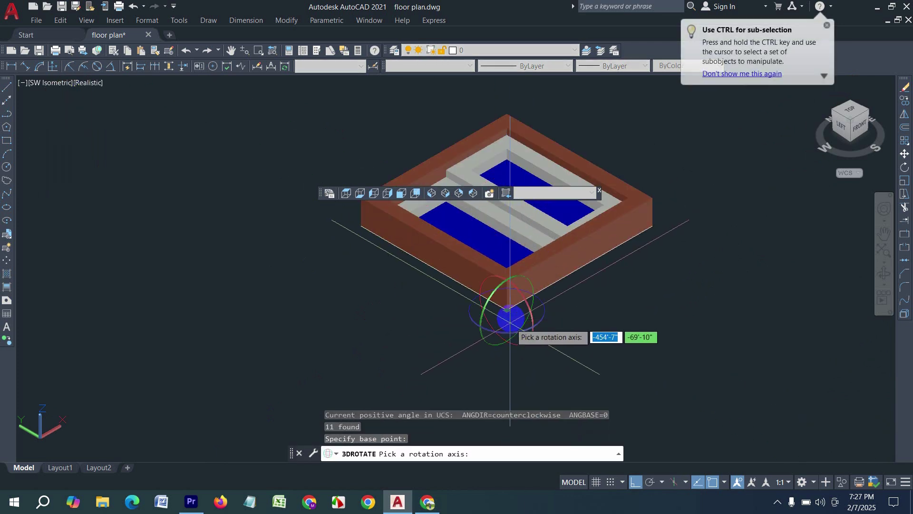
click(506, 282)
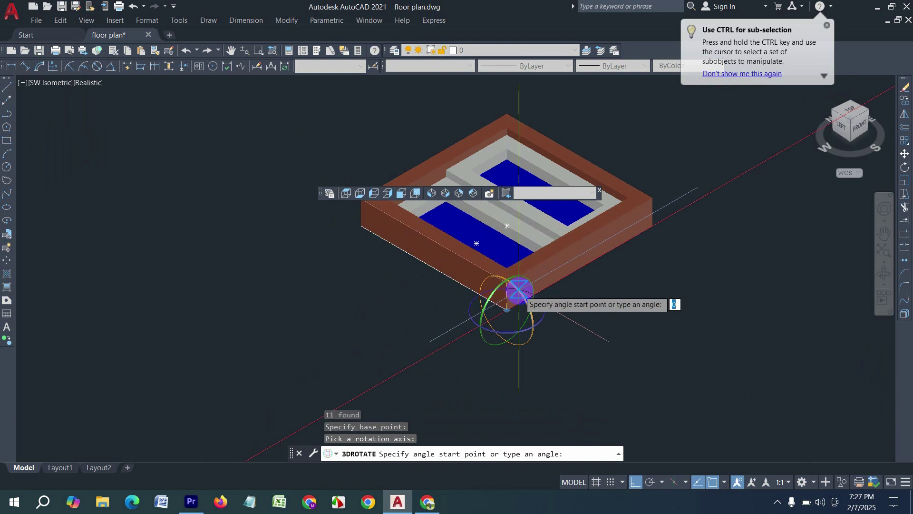
text(90)
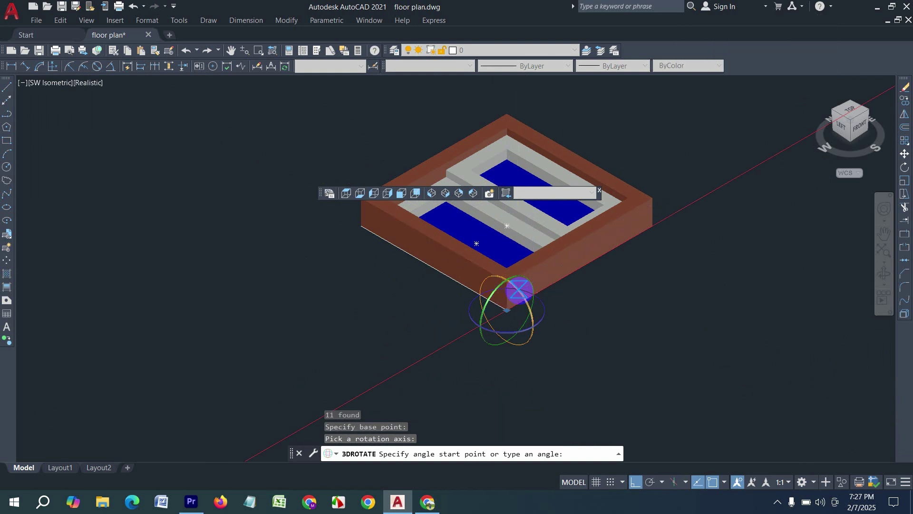
key(Return)
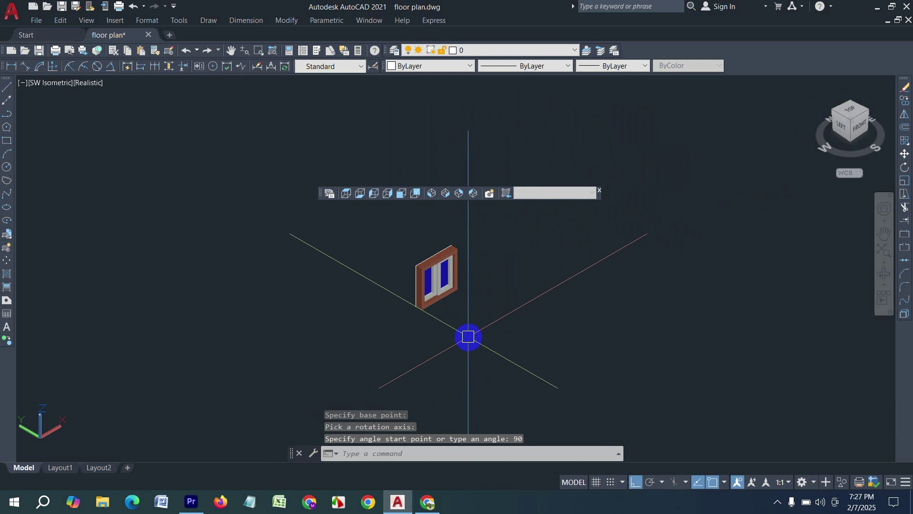